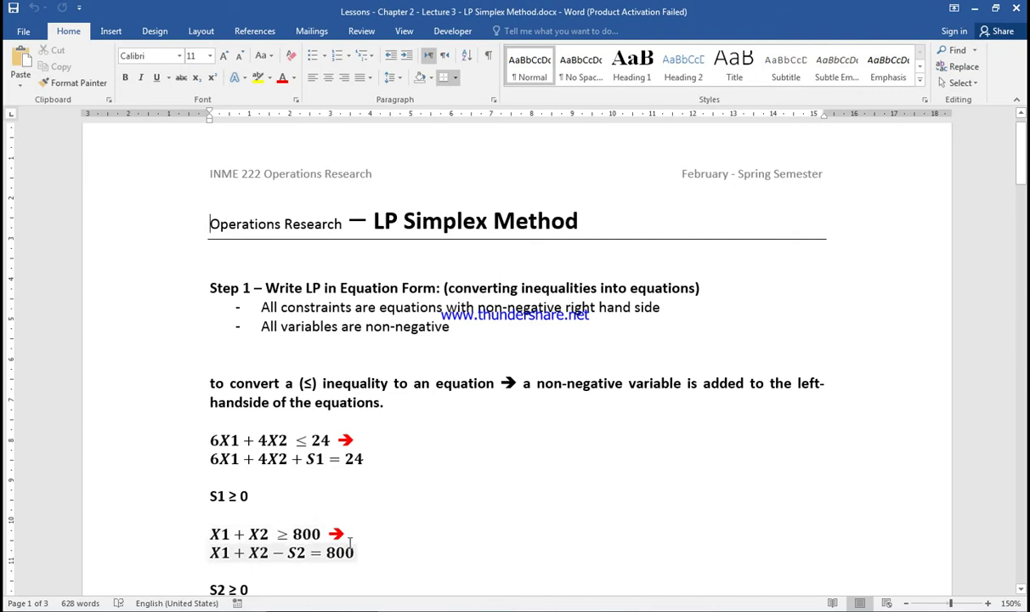
Append '=0' to the objective line Z – 5X1 – 4X2 - 0(S1 + S2 + S3 + S4)
scroll(347, 531, down, 2)
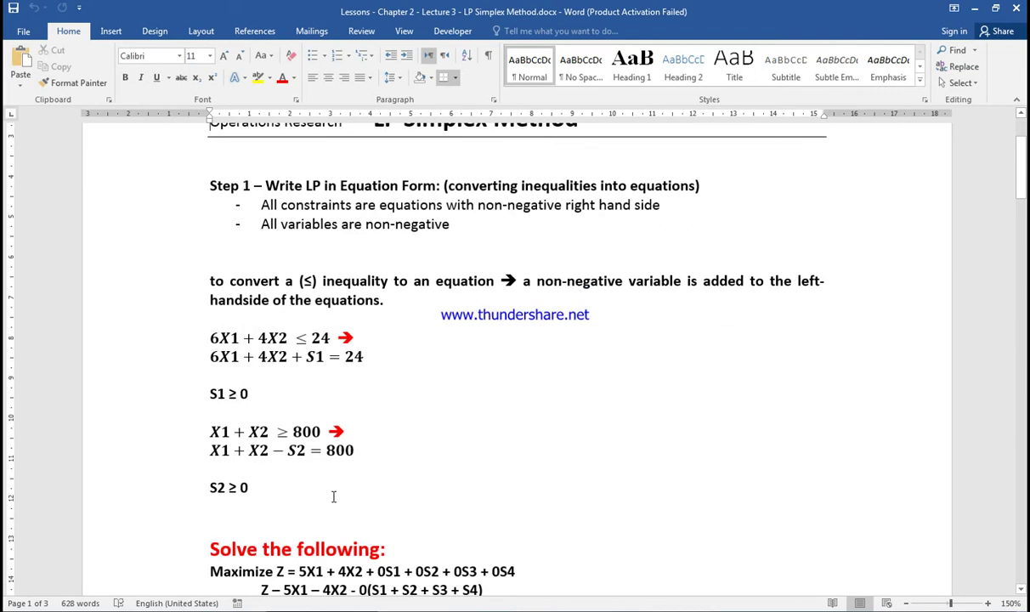
scroll(333, 497, down, 5)
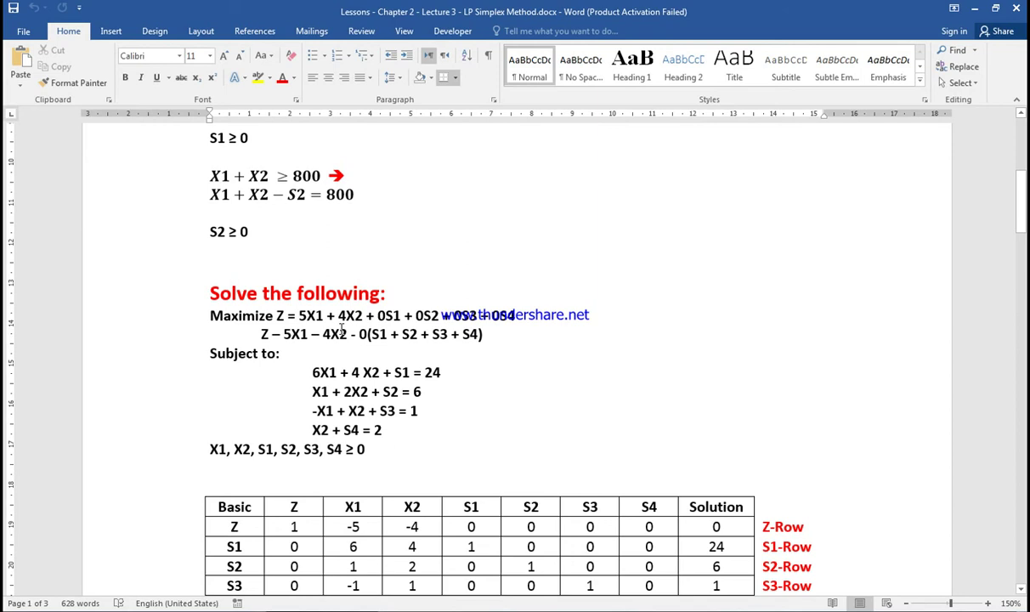
scroll(310, 333, down, 2)
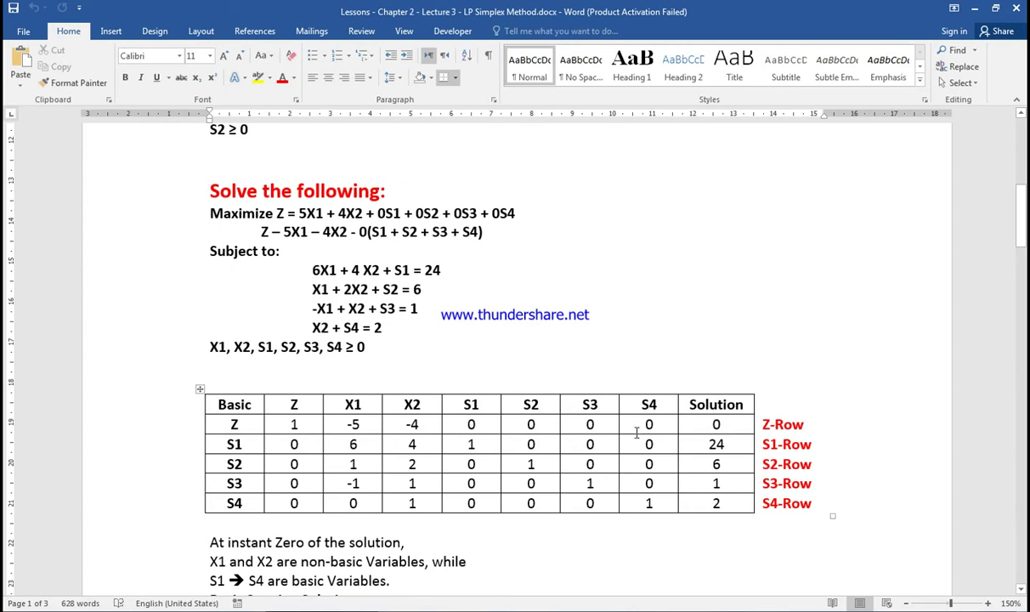
click(498, 233)
text(=)
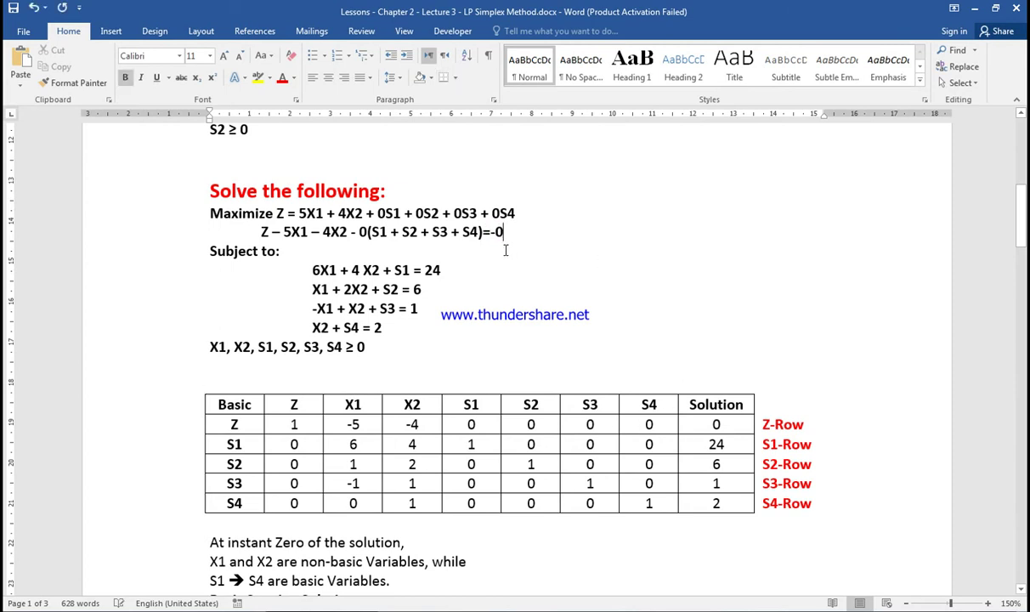
text(0)
click(472, 300)
key(Down)
scroll(343, 340, down, 1)
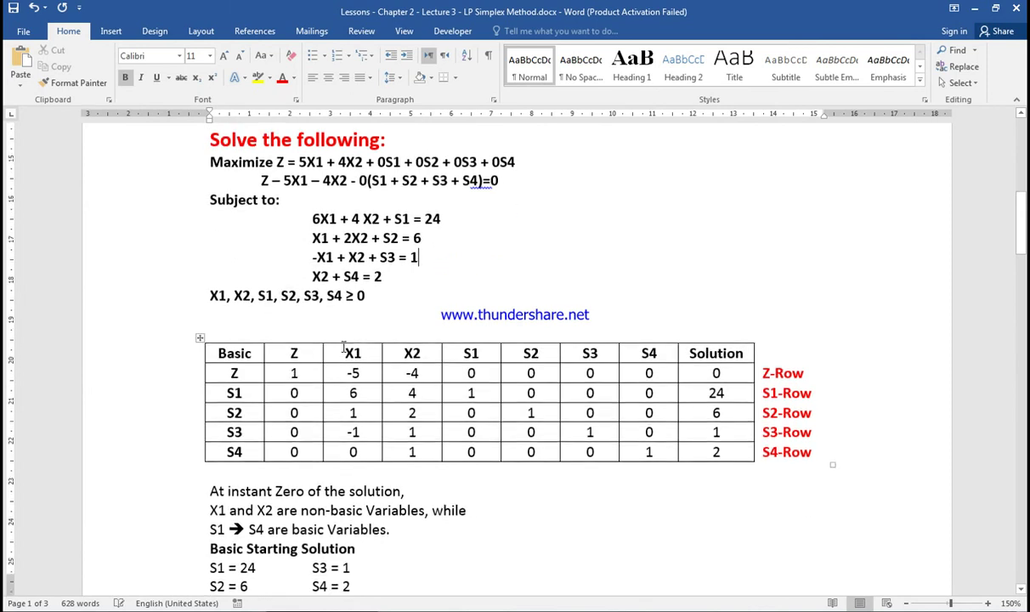
Scroll to the page 1 break, opening page 1's footer and returning to the body text
scroll(344, 348, down, 2)
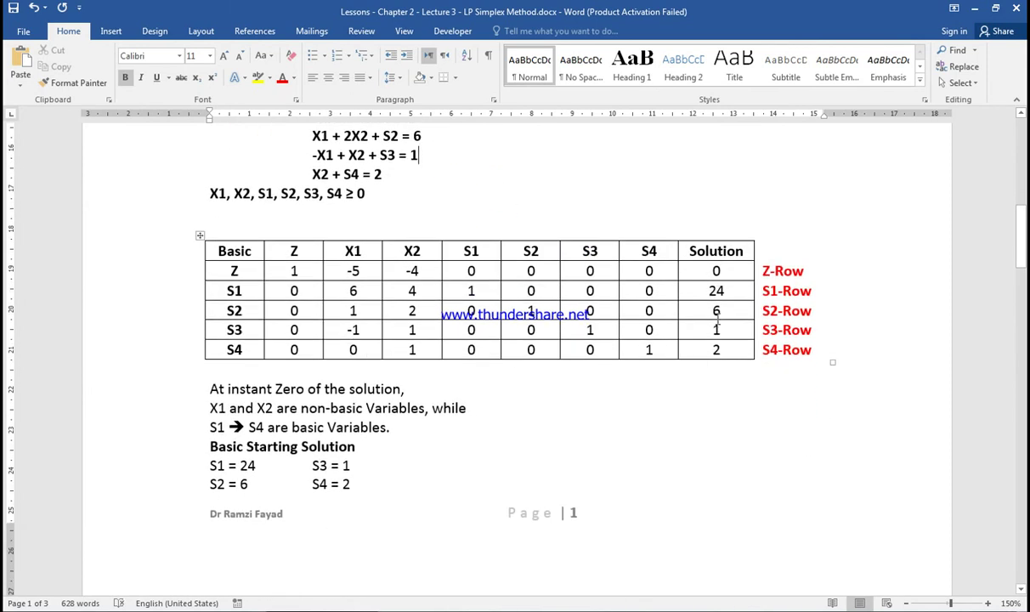
scroll(368, 424, down, 4)
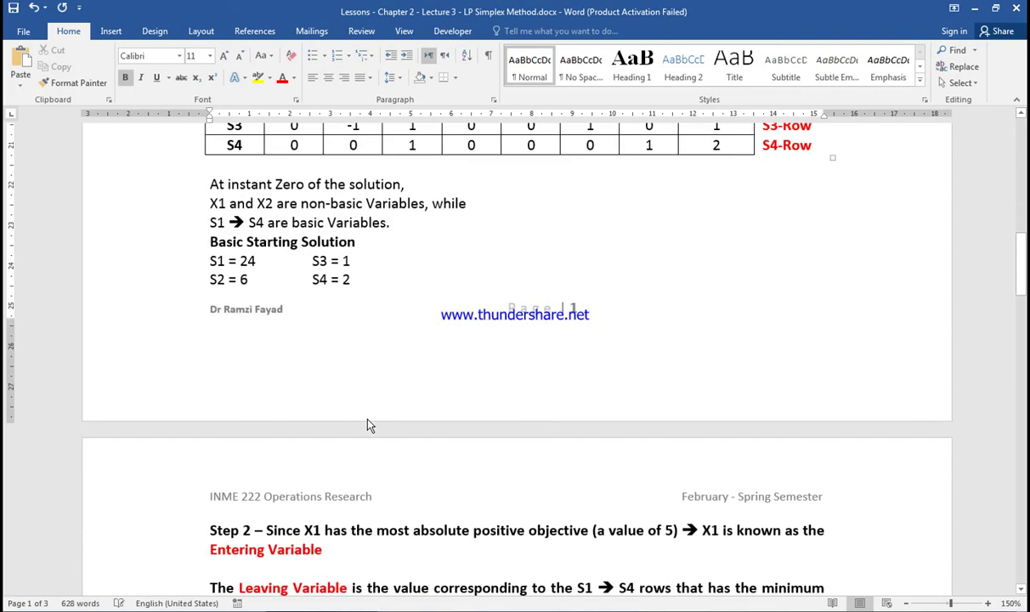
scroll(370, 418, up, 5)
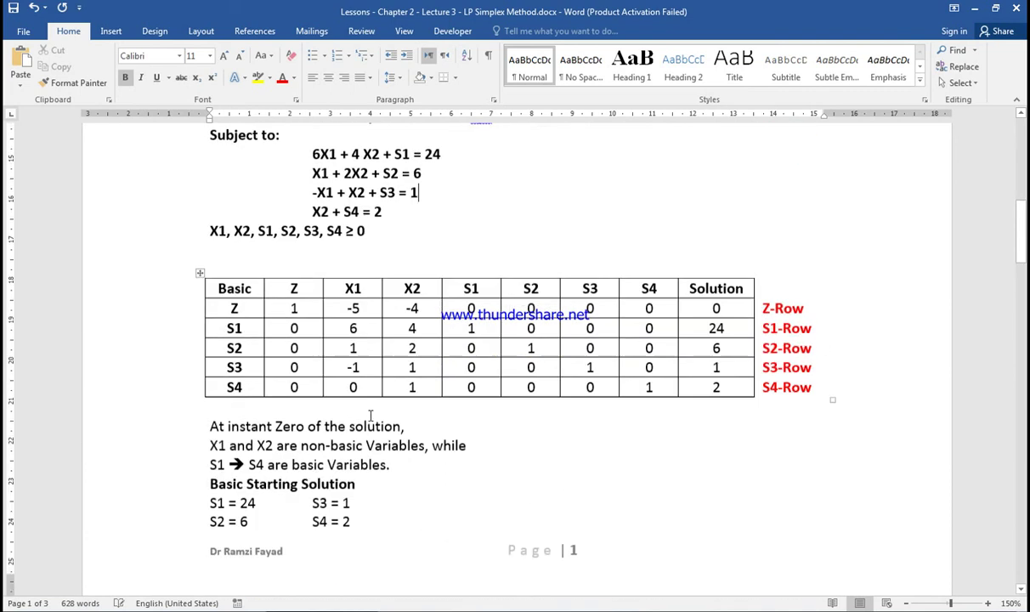
scroll(370, 416, down, 9)
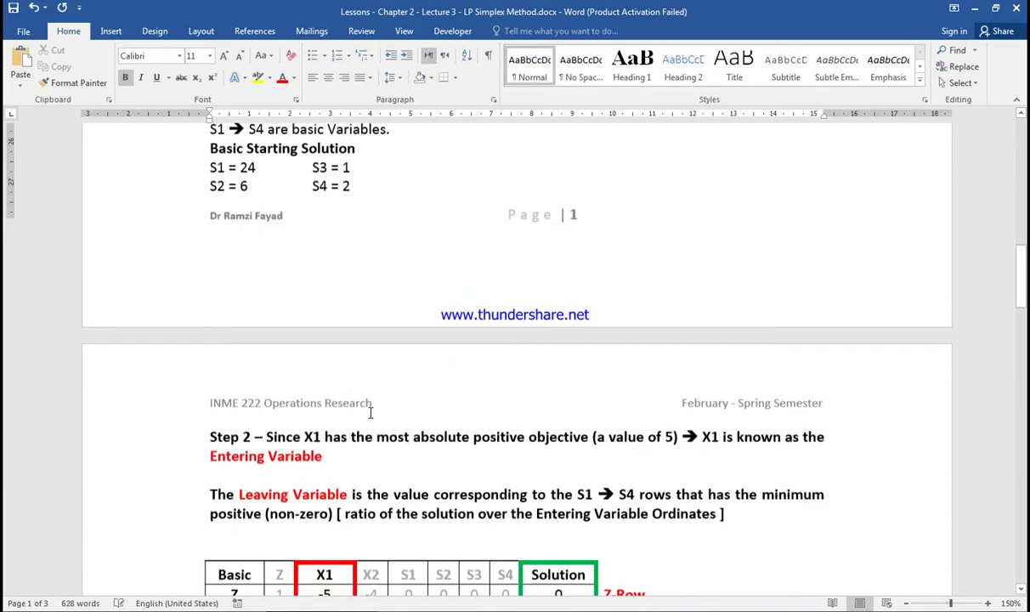
double_click(235, 215)
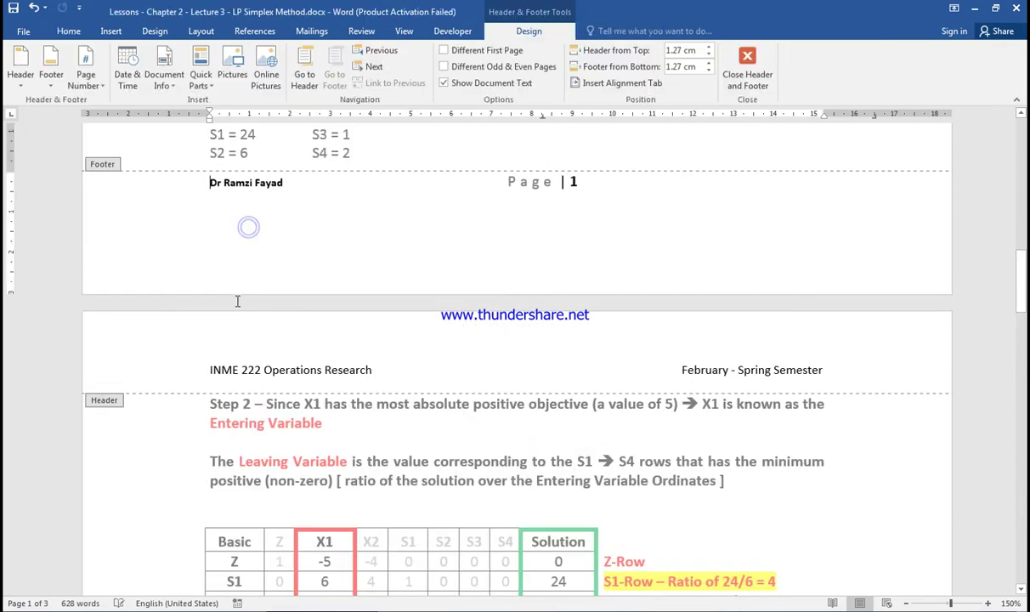
scroll(229, 442, down, 12)
double_click(228, 442)
Hide the white space between pages so the Basic Starting Solution runs into Step 2
click(294, 314)
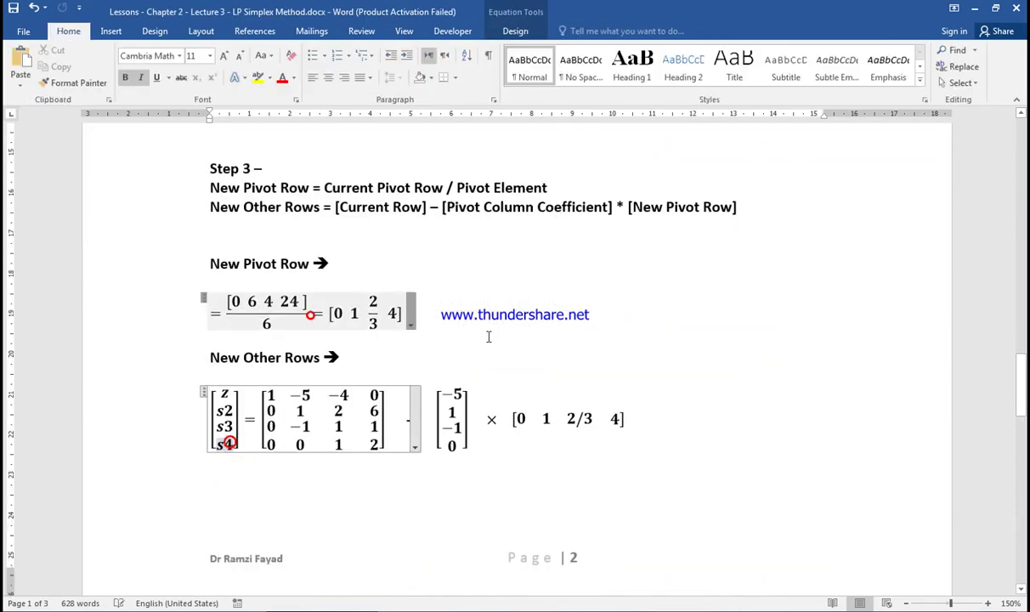
scroll(499, 316, up, 10)
scroll(486, 336, up, 5)
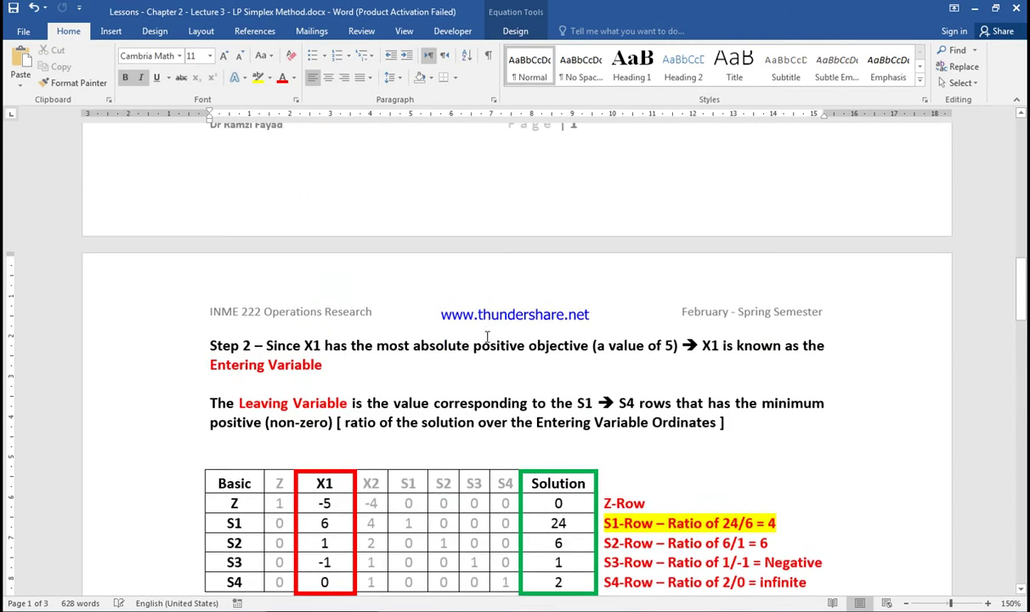
click(358, 339)
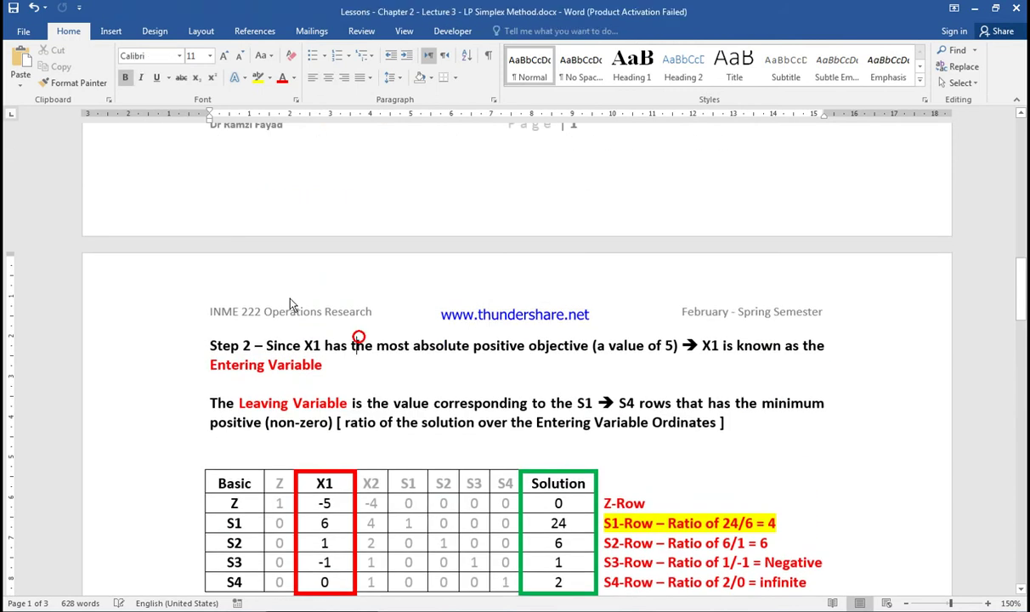
double_click(151, 245)
scroll(71, 241, up, 4)
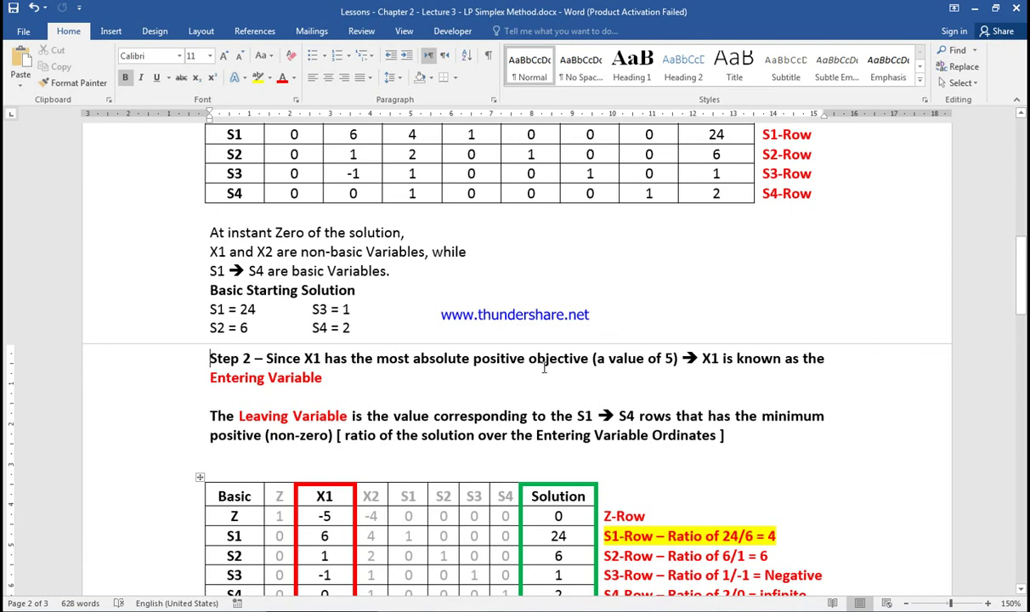
scroll(552, 368, up, 1)
scroll(552, 368, up, 1)
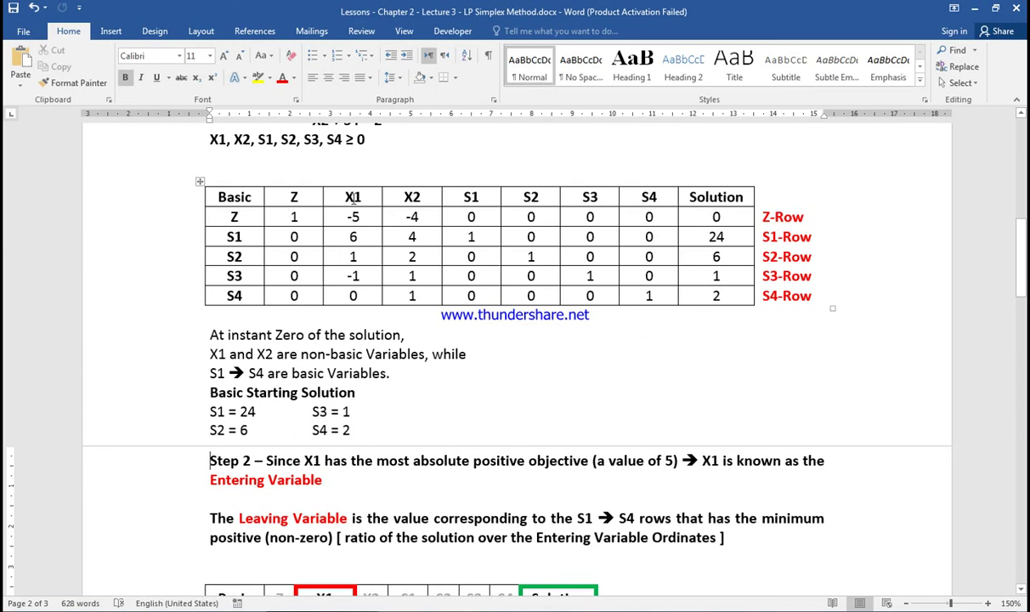
scroll(460, 417, down, 3)
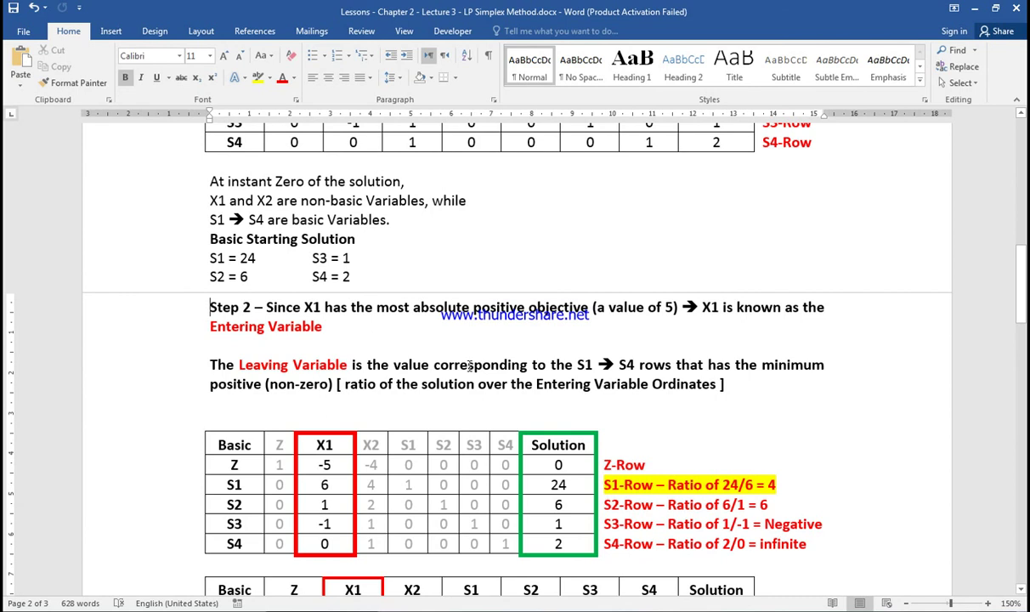
scroll(469, 365, down, 3)
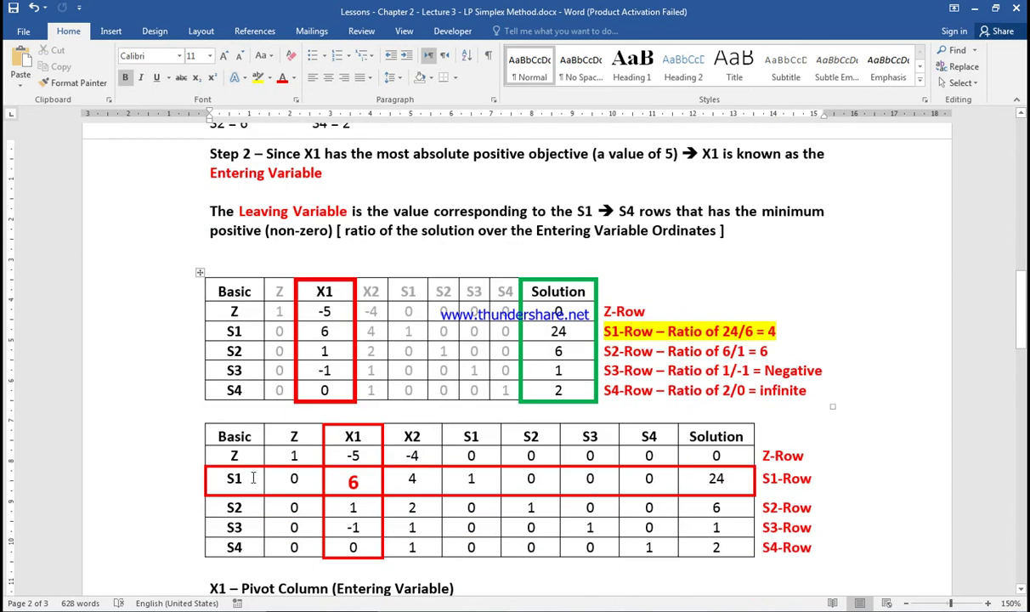
scroll(258, 473, down, 5)
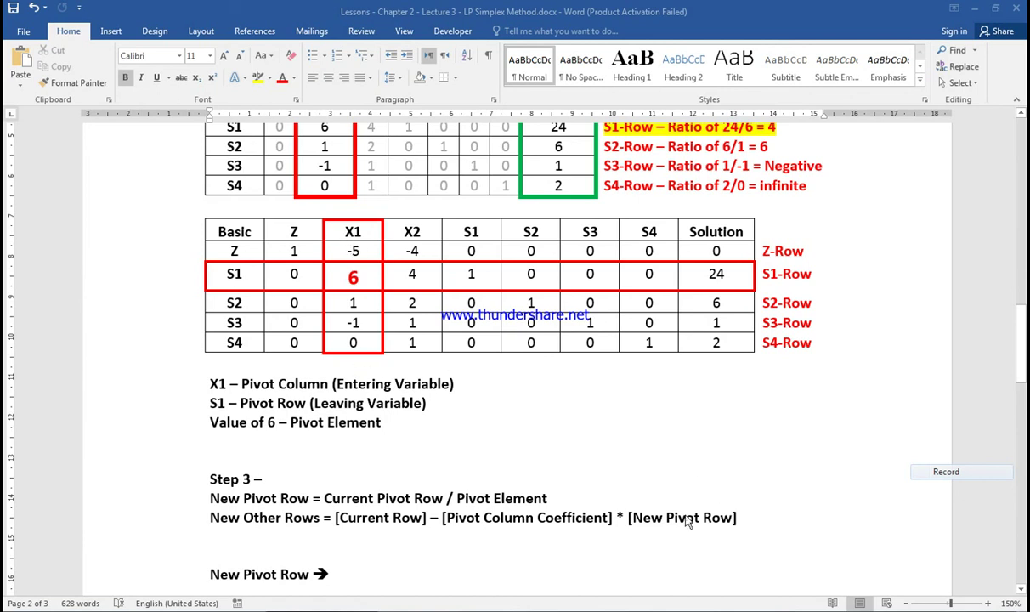
click(407, 541)
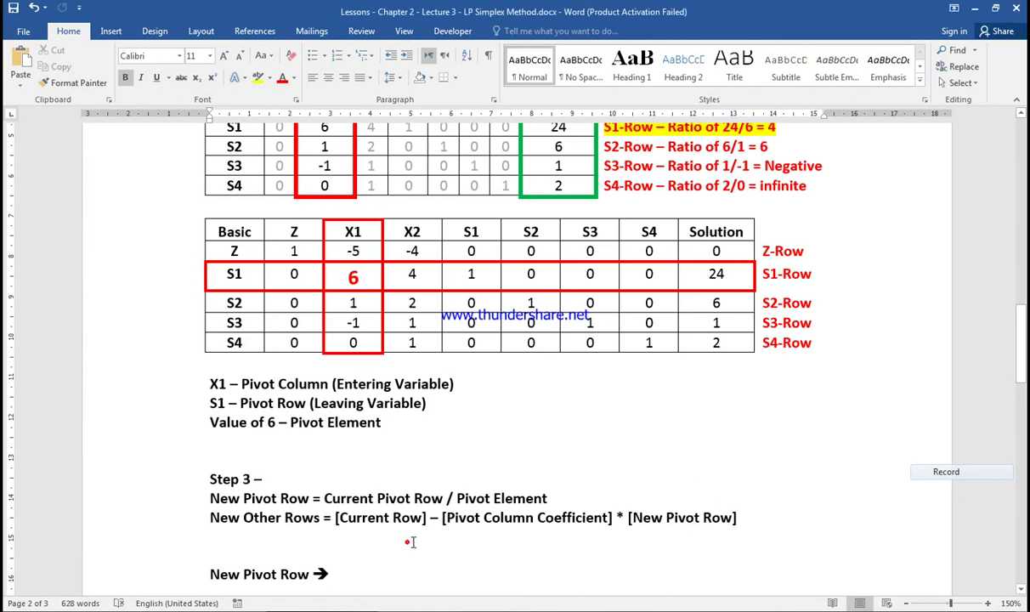
scroll(422, 548, down, 4)
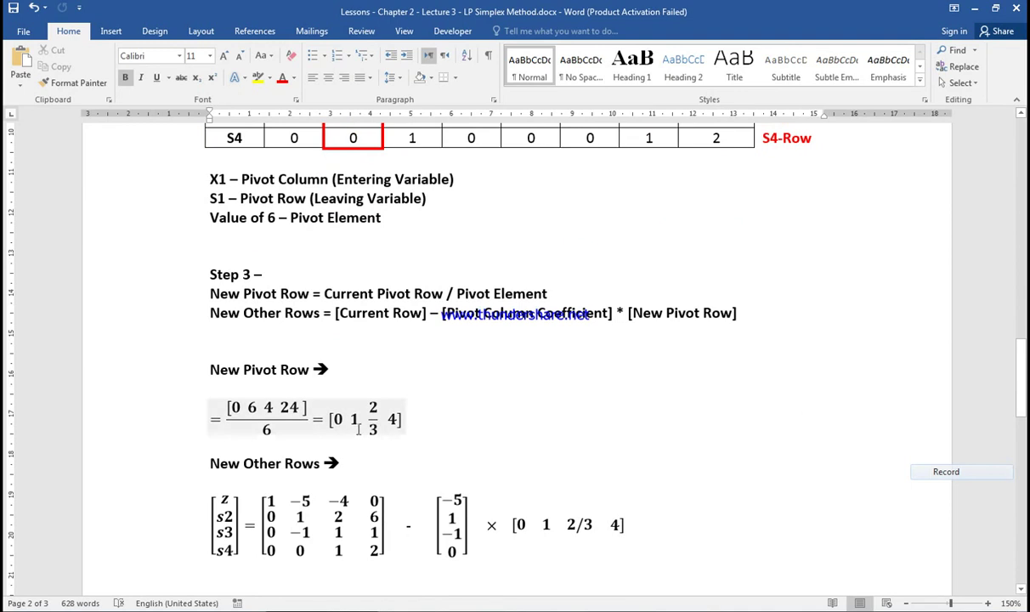
scroll(375, 456, up, 4)
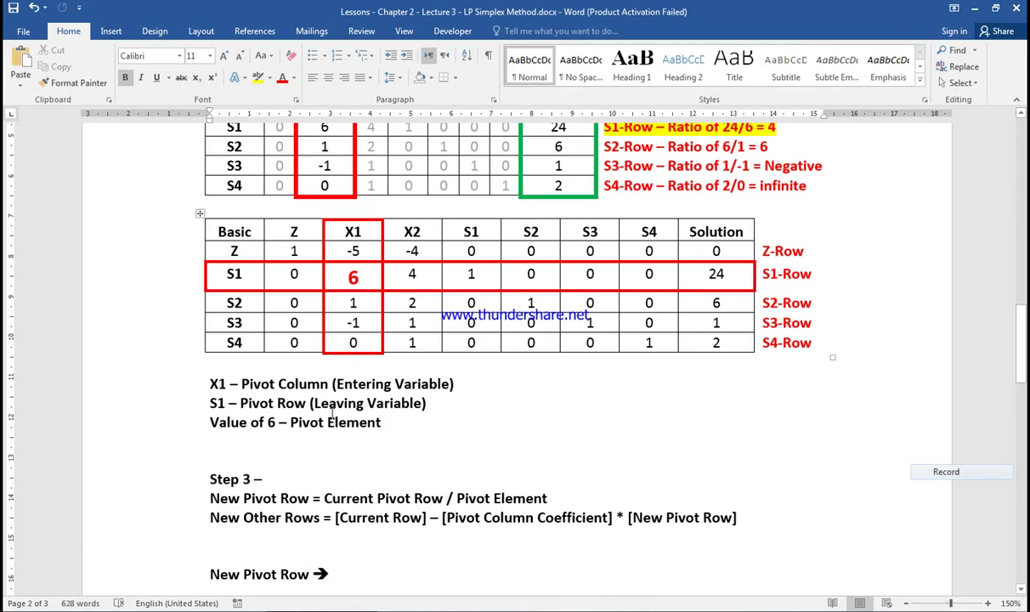
scroll(524, 285, down, 3)
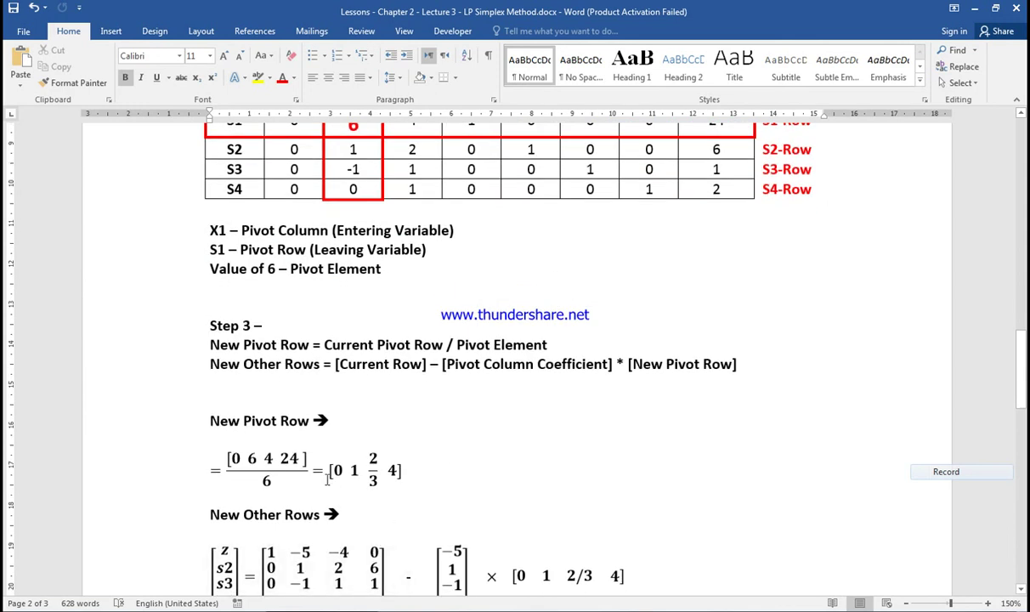
scroll(366, 559, down, 2)
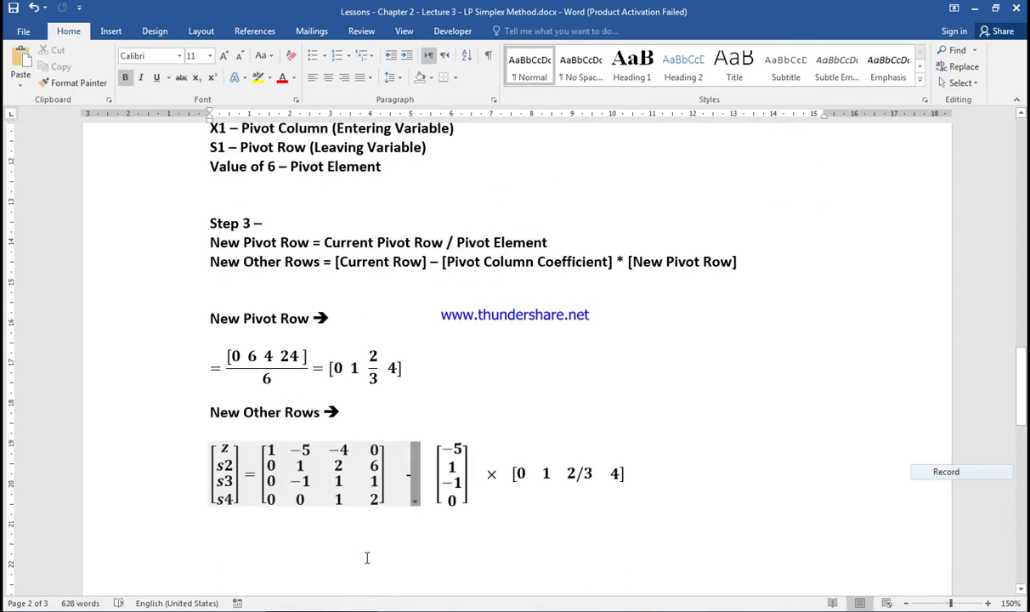
scroll(368, 553, down, 3)
scroll(368, 550, down, 3)
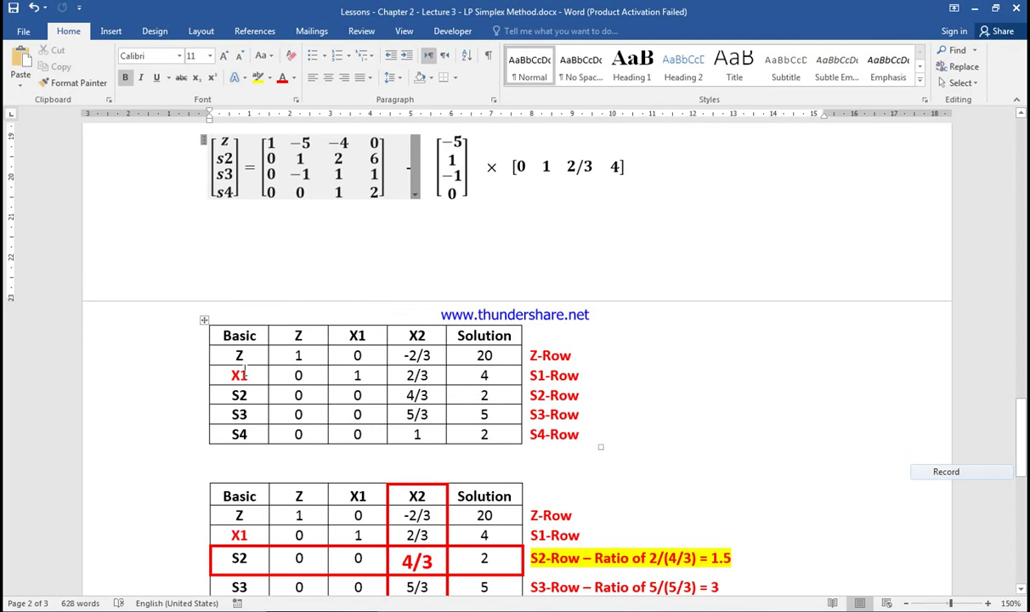
scroll(365, 371, down, 2)
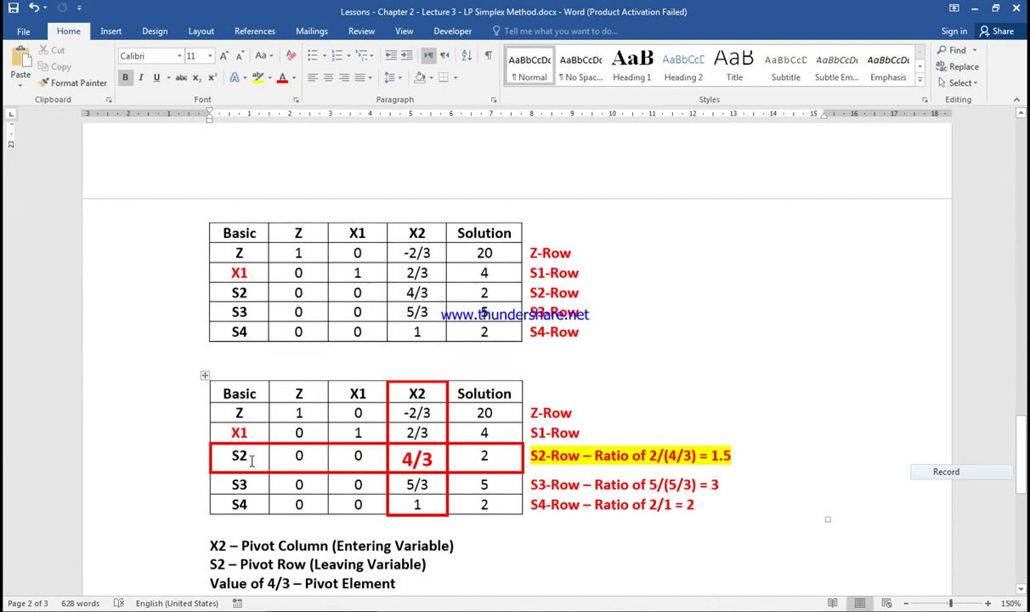
scroll(247, 459, down, 2)
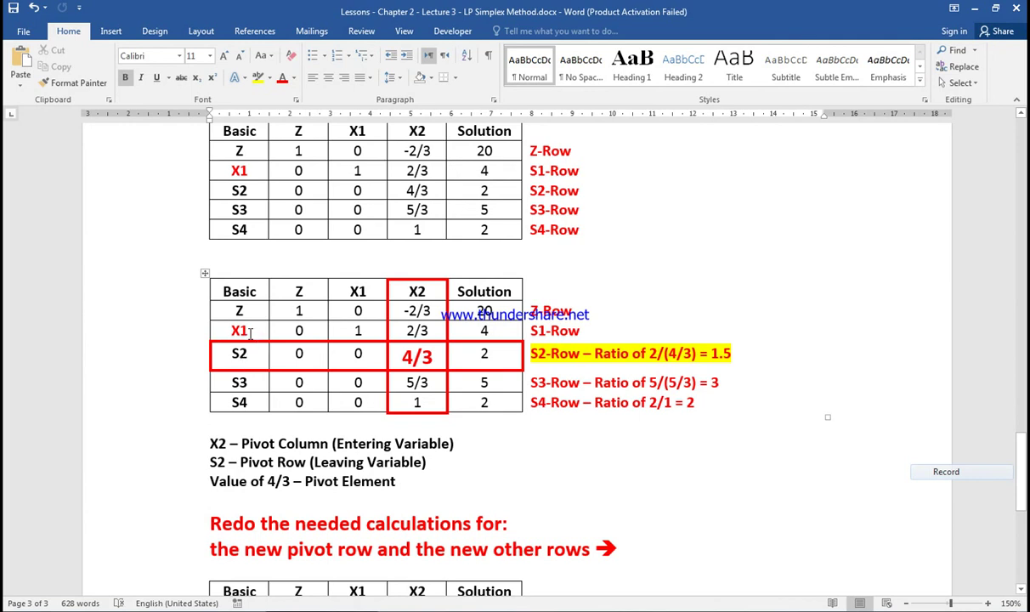
scroll(250, 333, down, 2)
scroll(251, 333, down, 1)
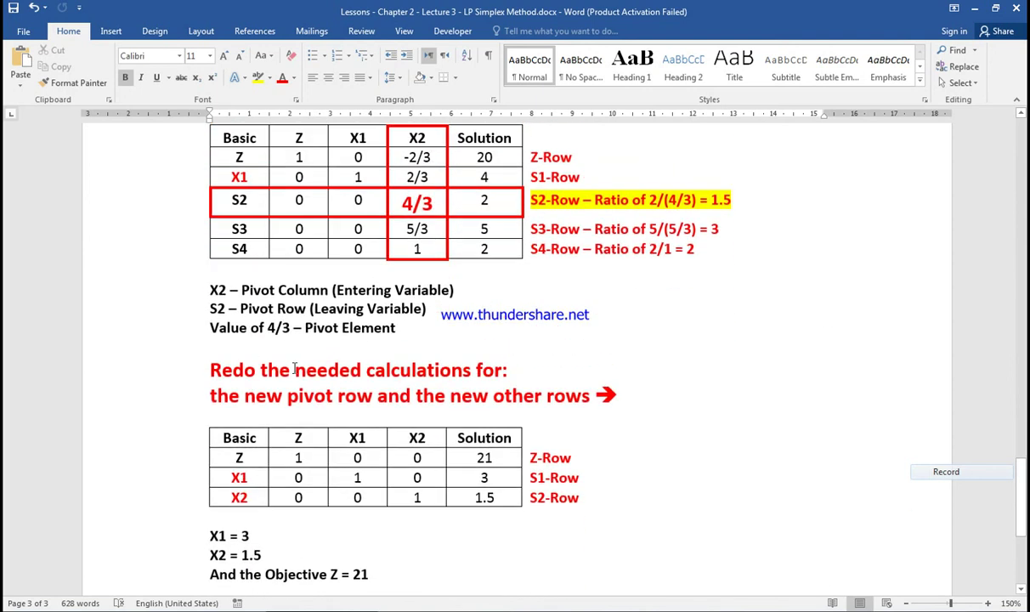
right_click(299, 457)
click(357, 458)
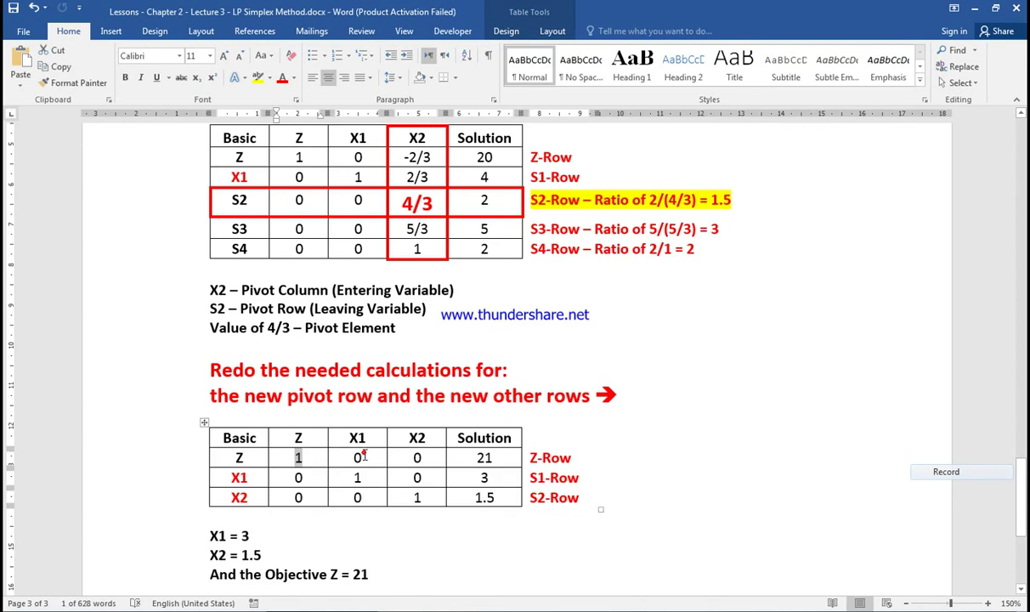